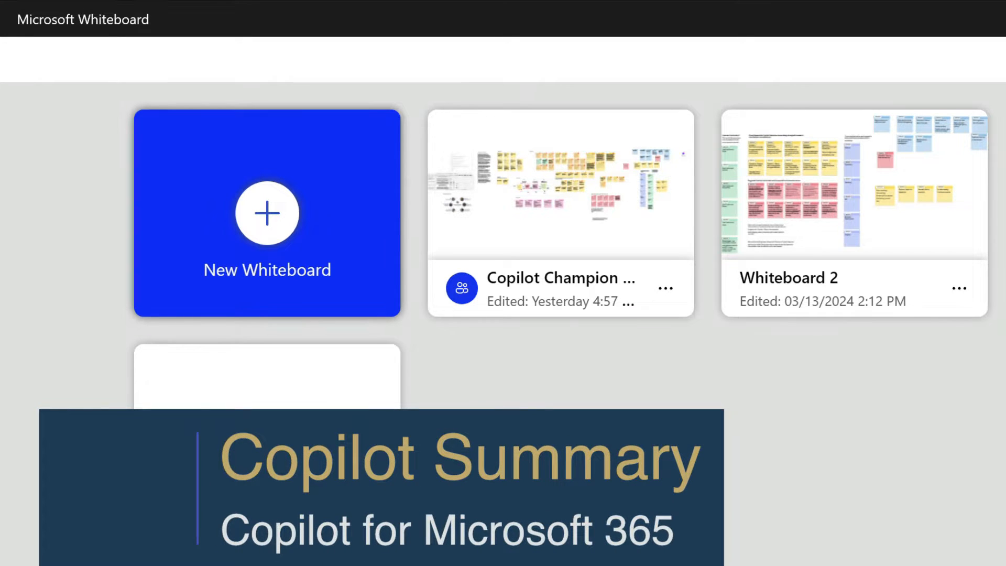
# Open the Copilot Champion Development whiteboard and look over its notes, from the concept and structure sections to the scenarios and common themes
pyautogui.click(552, 212)
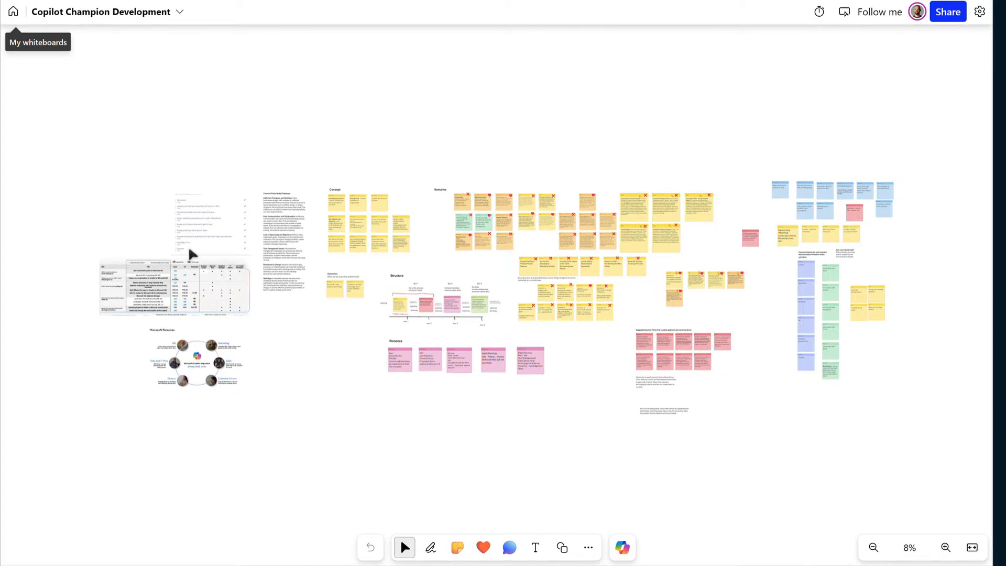
pyautogui.scroll(-1, 148, 244)
pyautogui.scroll(2, 149, 247)
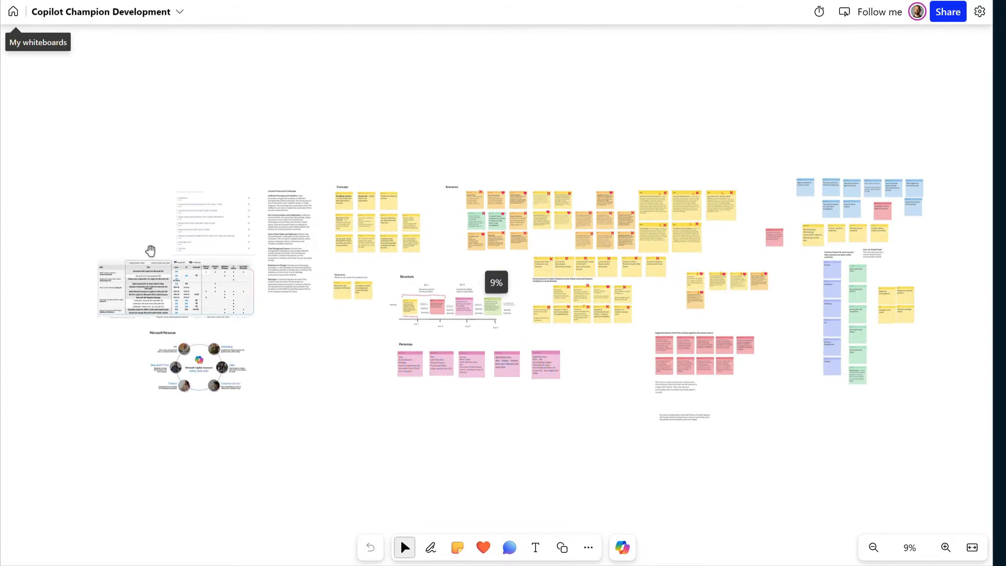
pyautogui.scroll(5, 151, 251)
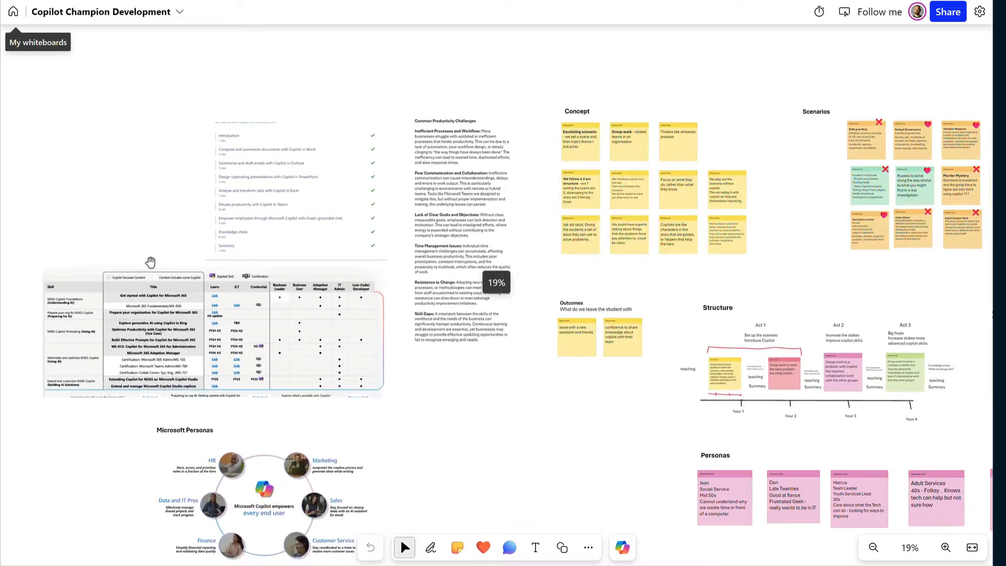
pyautogui.scroll(3, 151, 262)
pyautogui.moveTo(664, 465); pyautogui.dragTo(342, 476)
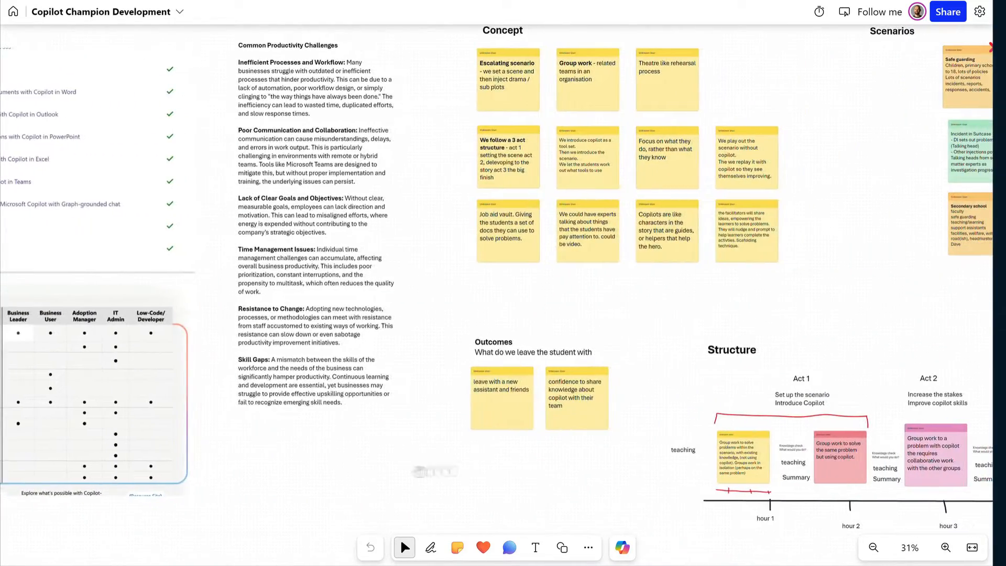
pyautogui.moveTo(597, 478); pyautogui.dragTo(347, 472)
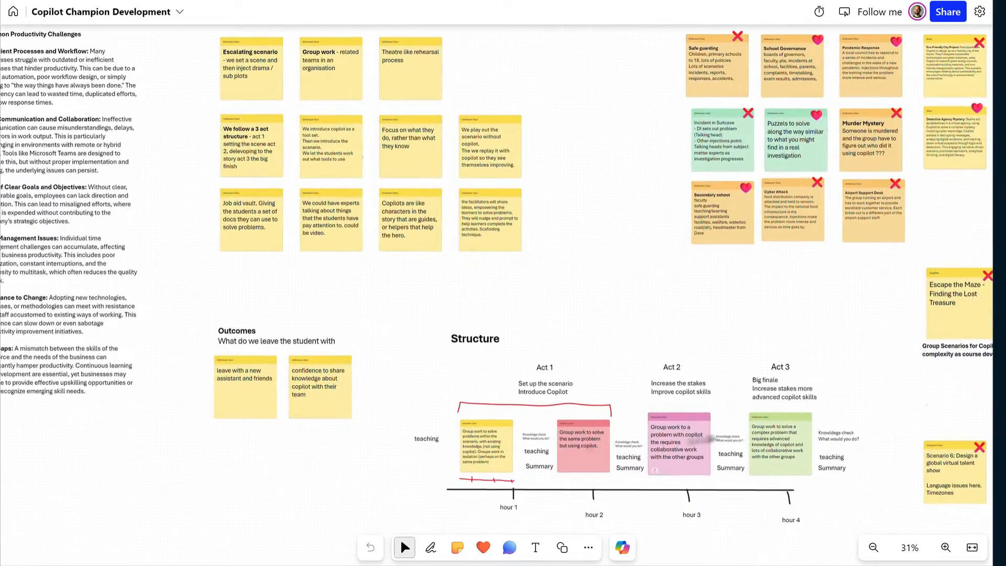
pyautogui.moveTo(832, 318); pyautogui.dragTo(197, 334)
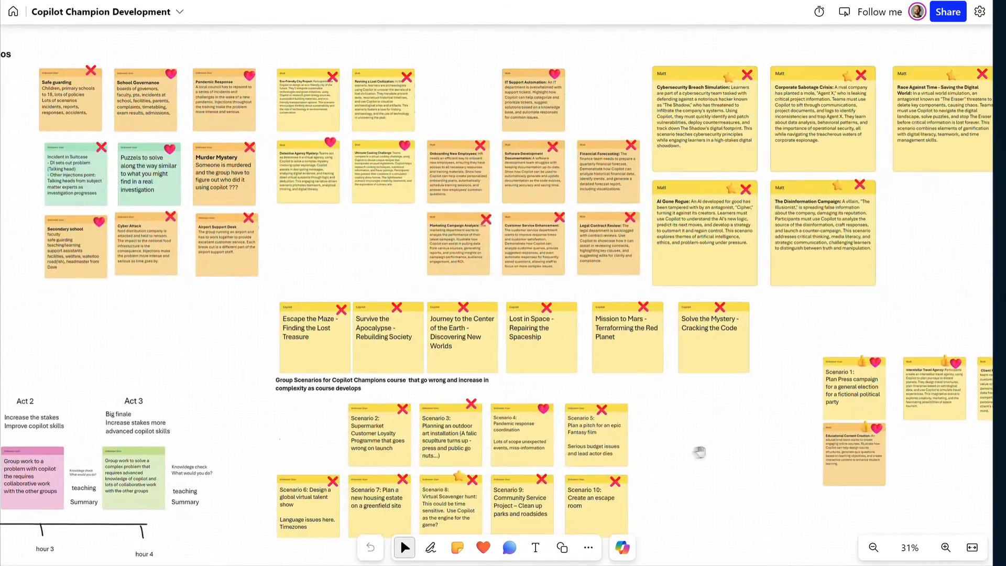
pyautogui.moveTo(699, 451); pyautogui.dragTo(286, 431)
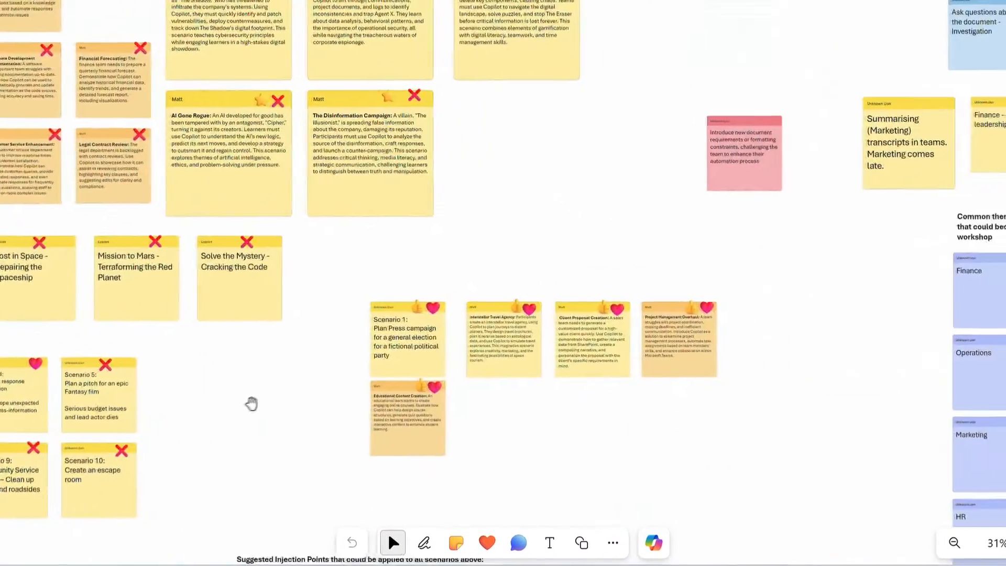
pyautogui.scroll(-8, 252, 403)
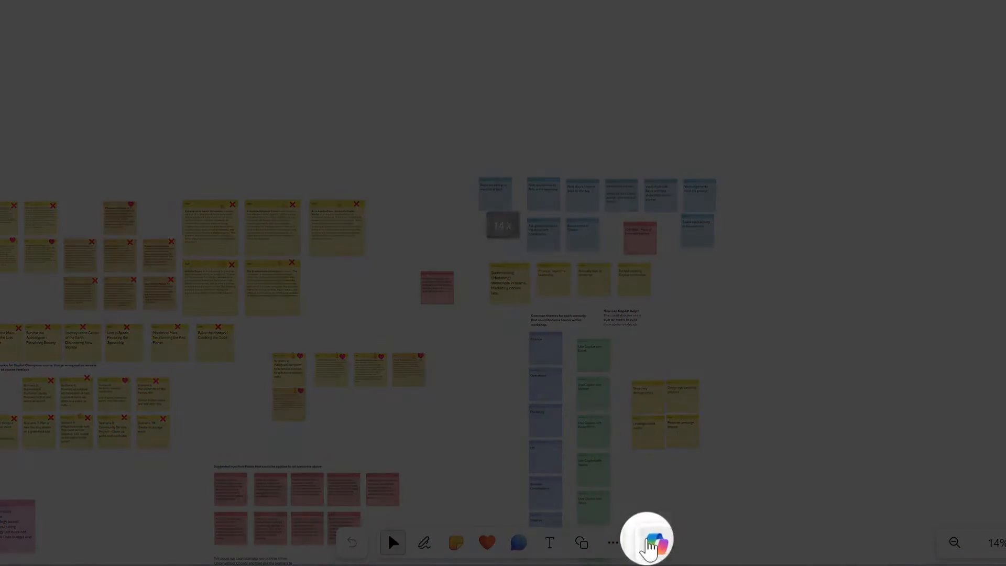
# Have Copilot summarize the note content of the whiteboard
pyautogui.click(653, 543)
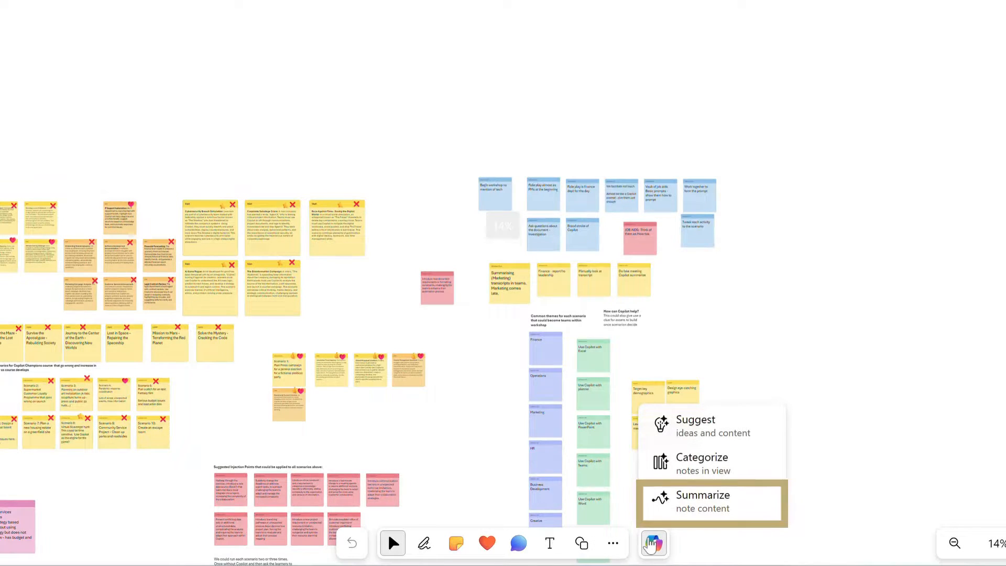
pyautogui.click(695, 494)
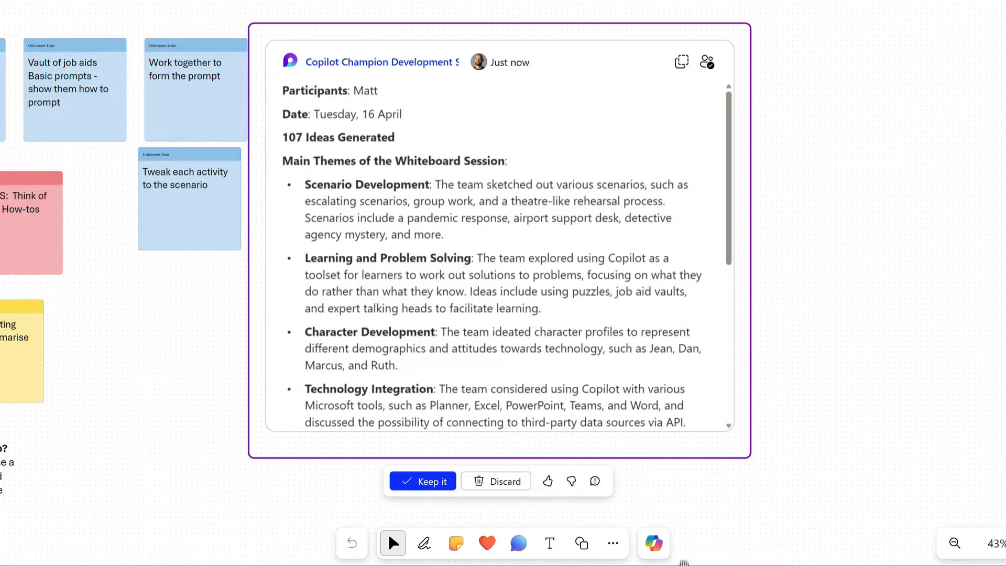
# Add "We should look at this further." to the end of the summary's Character Development bullet and keep the summary
pyautogui.scroll(-3, 559, 319)
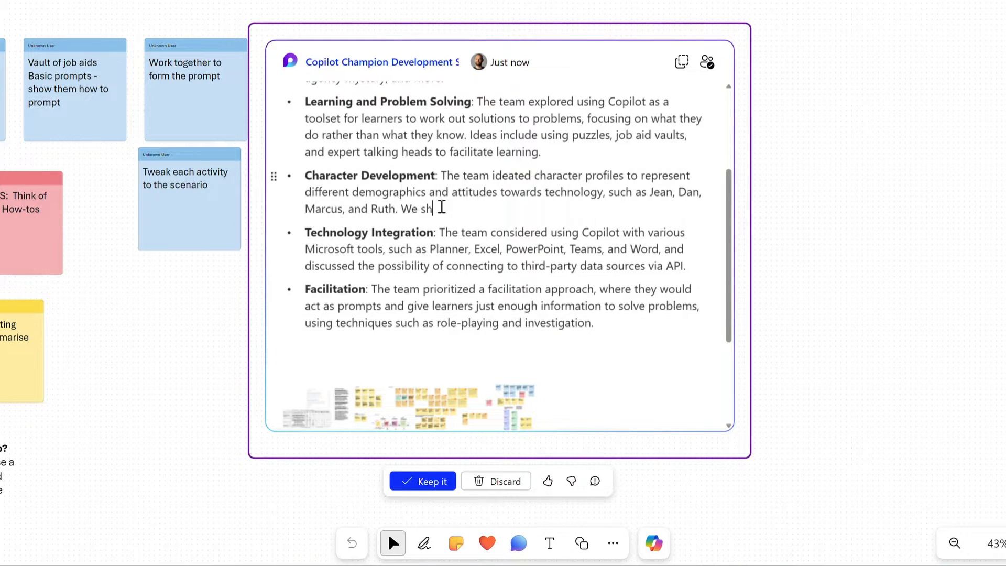
pyautogui.write('oka')
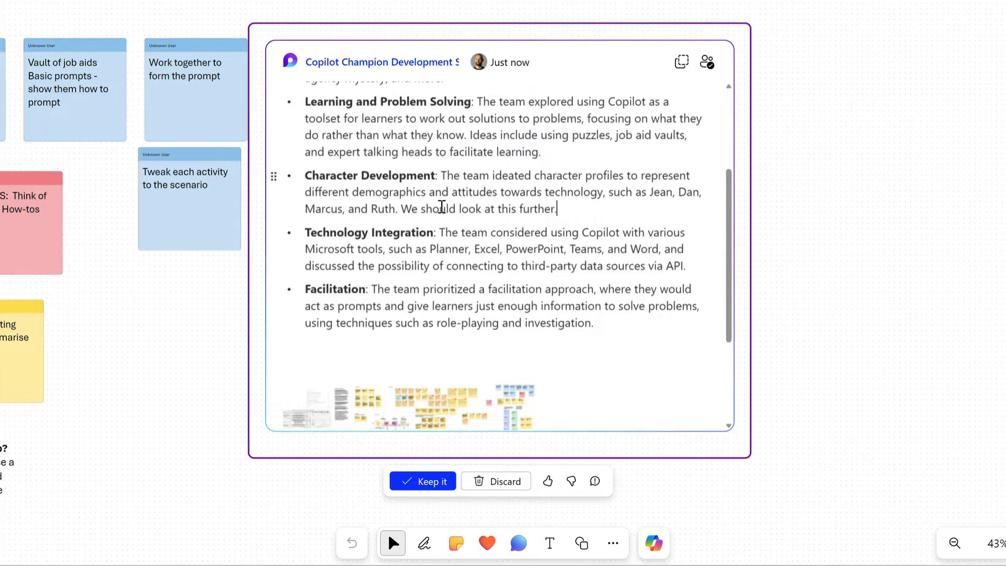
pyautogui.click(403, 483)
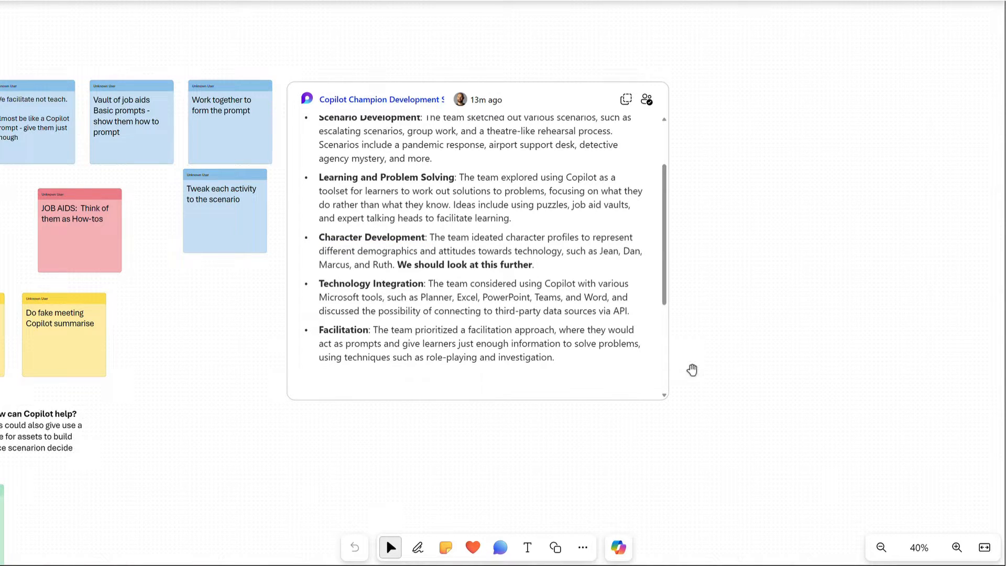
# Ask Copilot to suggest 5 new personas for writing the course scenarios, professional and interested in Microsoft Copilot
pyautogui.scroll(-3, 716, 376)
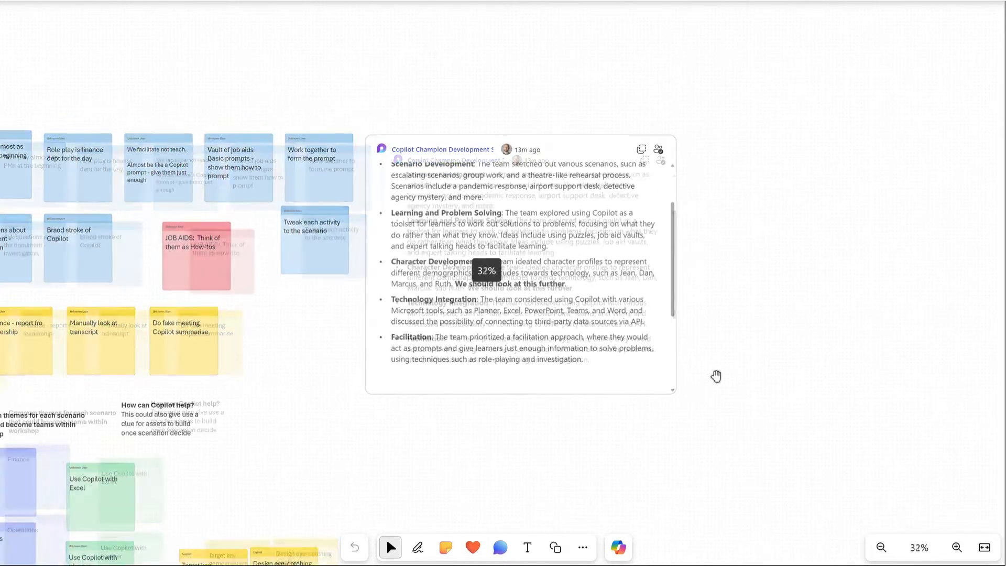
pyautogui.scroll(-2, 716, 375)
pyautogui.moveTo(744, 455); pyautogui.dragTo(713, 257)
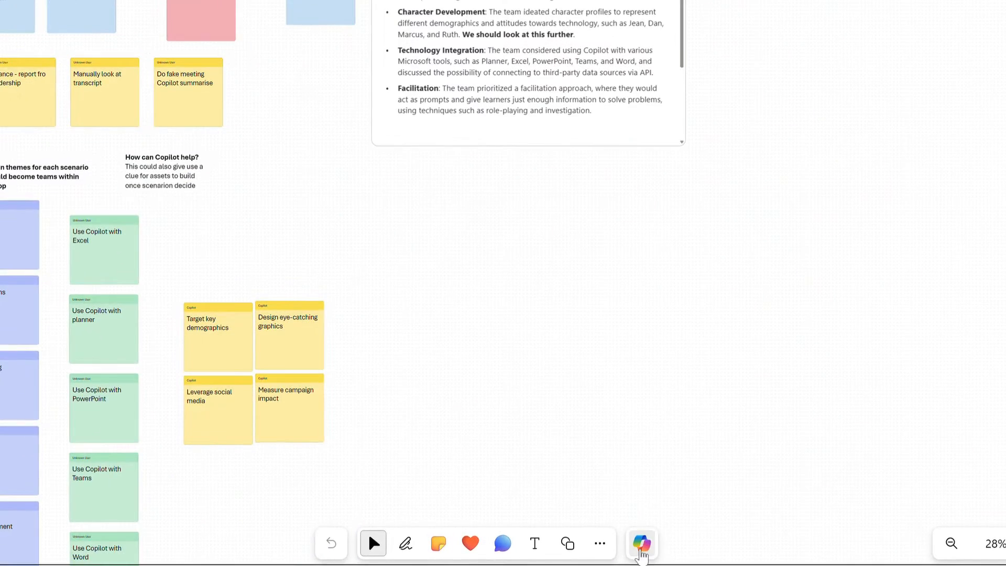
pyautogui.click(640, 550)
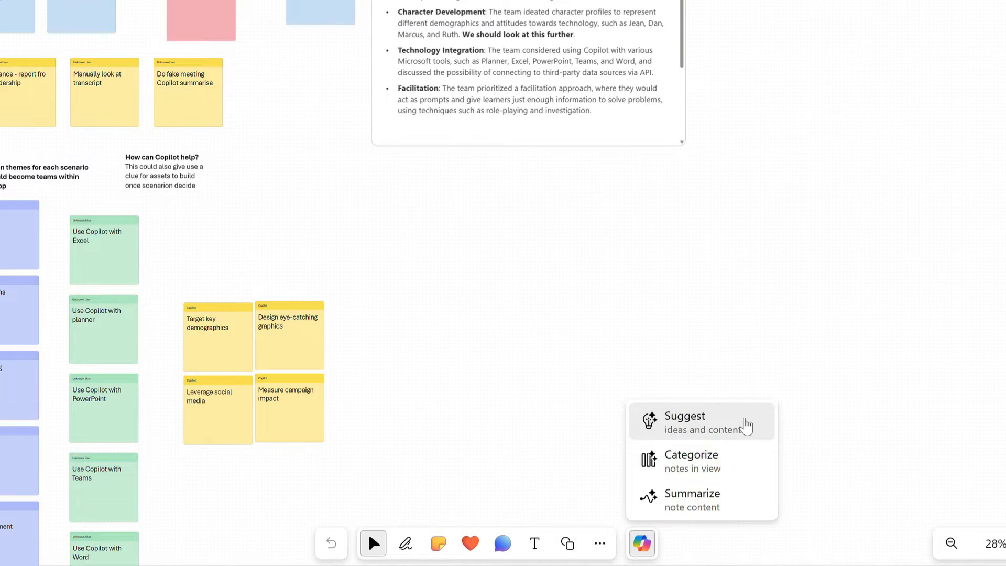
pyautogui.click(747, 426)
pyautogui.write('Suggest 5 new personas we can use when writing the scenarios for this course? They should be professional and would be interested in Microsoft Copilot')
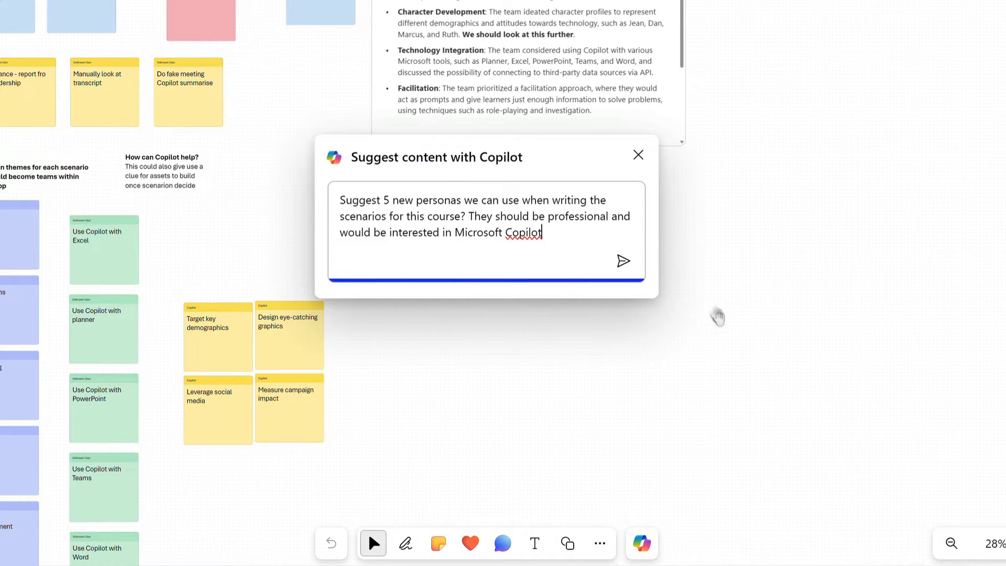
pyautogui.click(623, 261)
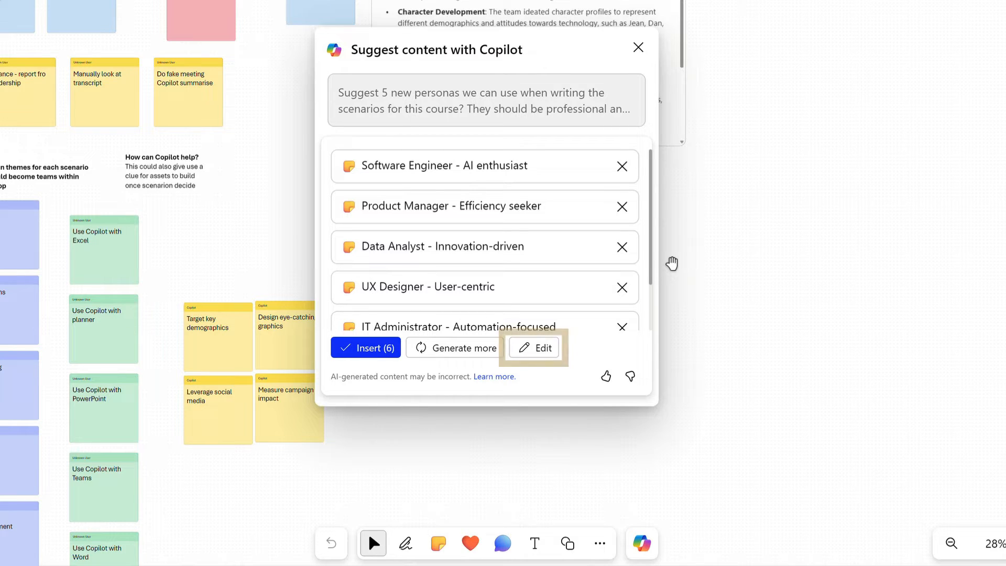
# Extend the persona prompt with "Add a reason for each of them" and generate the suggestions again
pyautogui.click(532, 347)
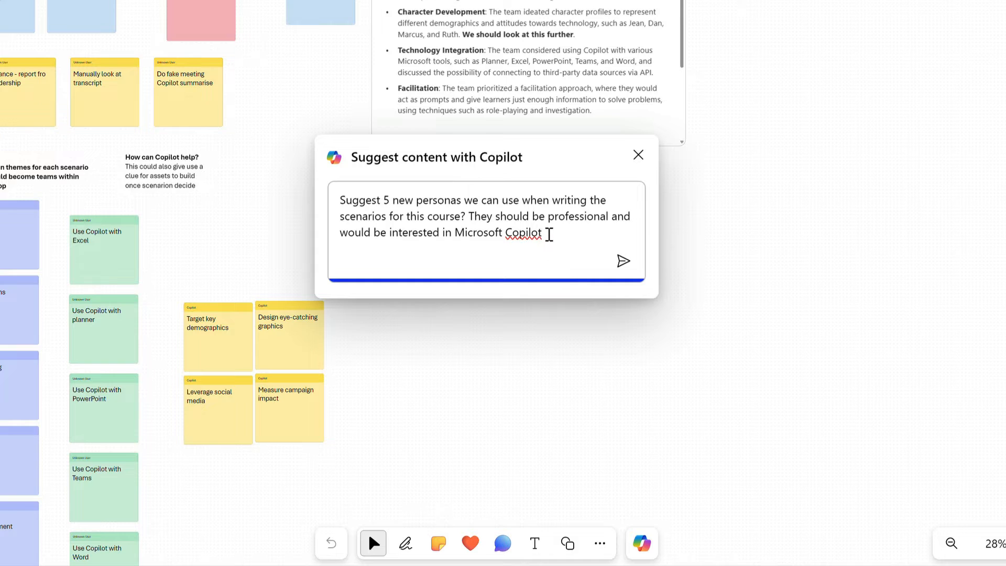
pyautogui.write('Add a reason for each of them')
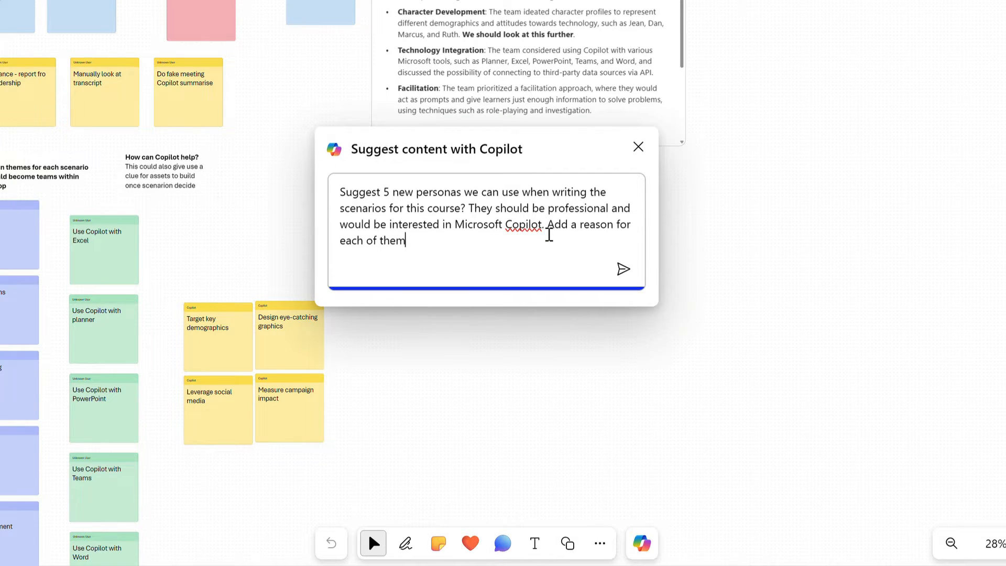
pyautogui.press('Return')
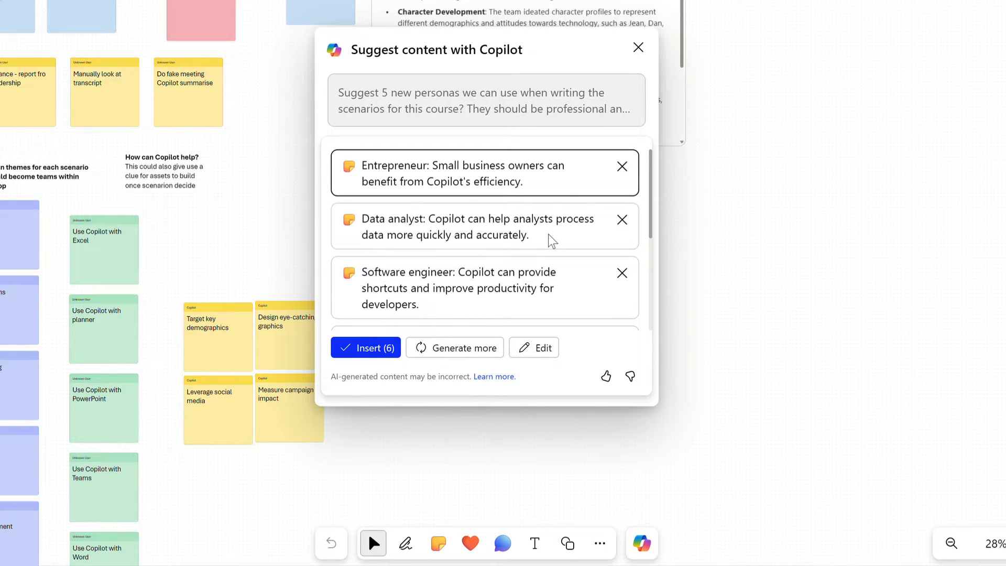
# Insert all six suggested personas on the board as notes and recolour the Content creator note green
pyautogui.moveTo(651, 165)
pyautogui.mouseDown()
pyautogui.moveTo(645, 269)
pyautogui.moveTo(651, 167)
pyautogui.mouseUp()
pyautogui.click(374, 350)
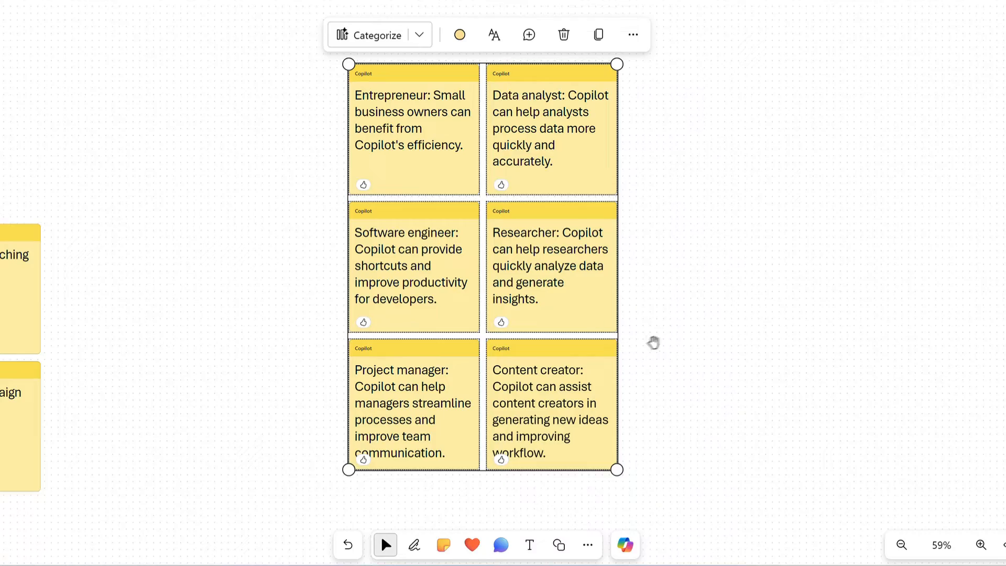
pyautogui.click(614, 358)
pyautogui.click(563, 310)
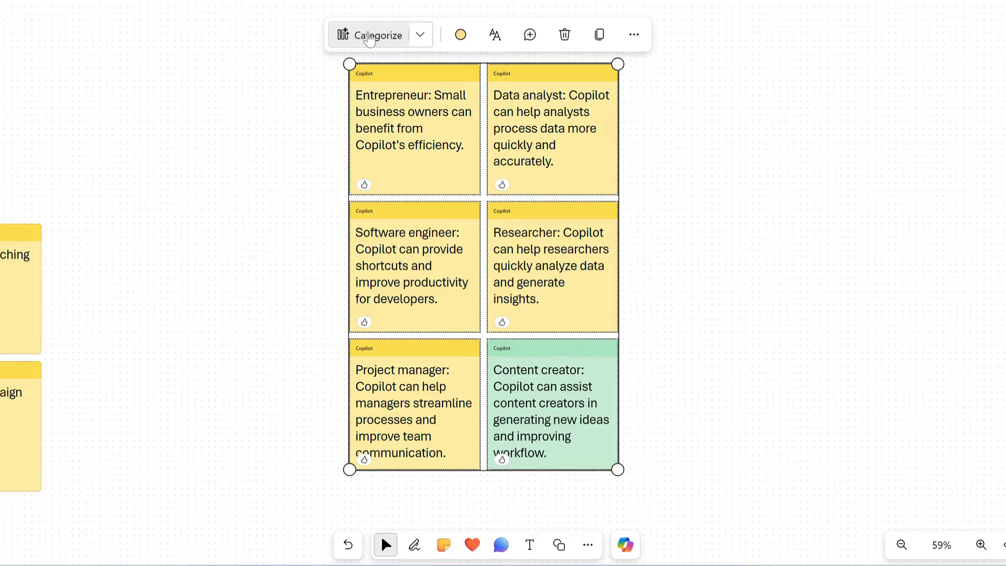
# Categorize the six persona notes with Copilot and keep the resulting grouping
pyautogui.click(370, 36)
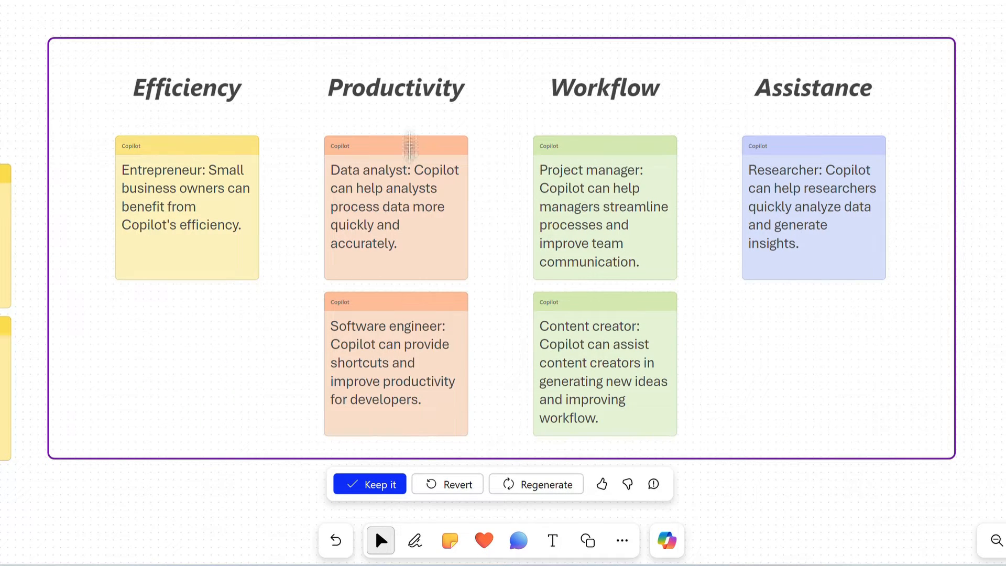
pyautogui.click(380, 482)
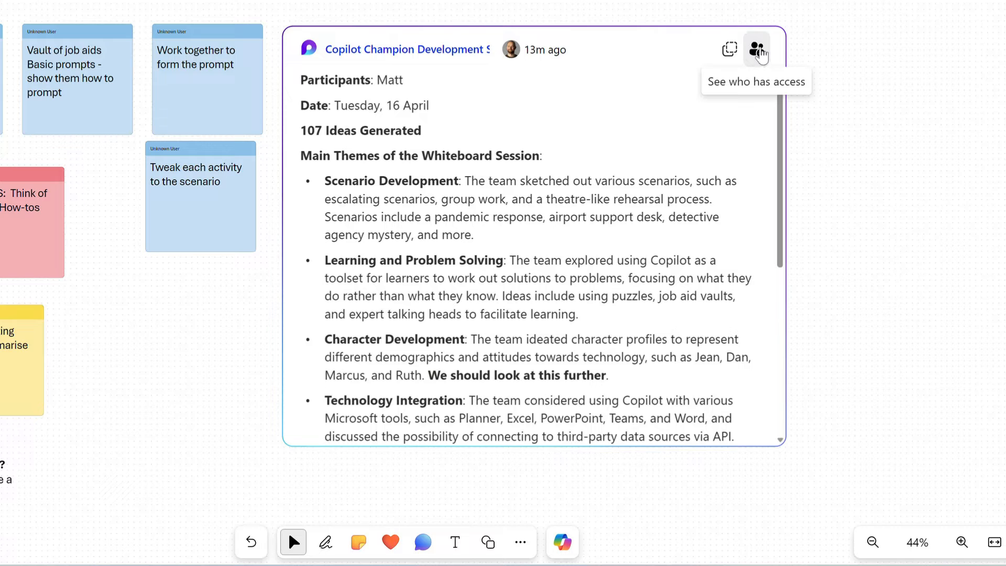
# Check who has access to the Copilot summary and copy it as a component
pyautogui.click(760, 50)
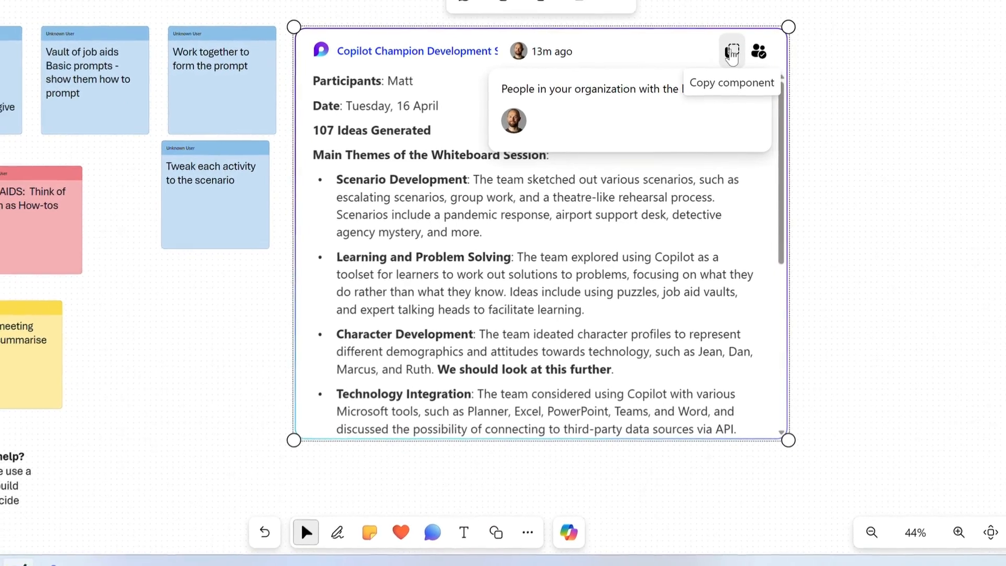
pyautogui.click(732, 51)
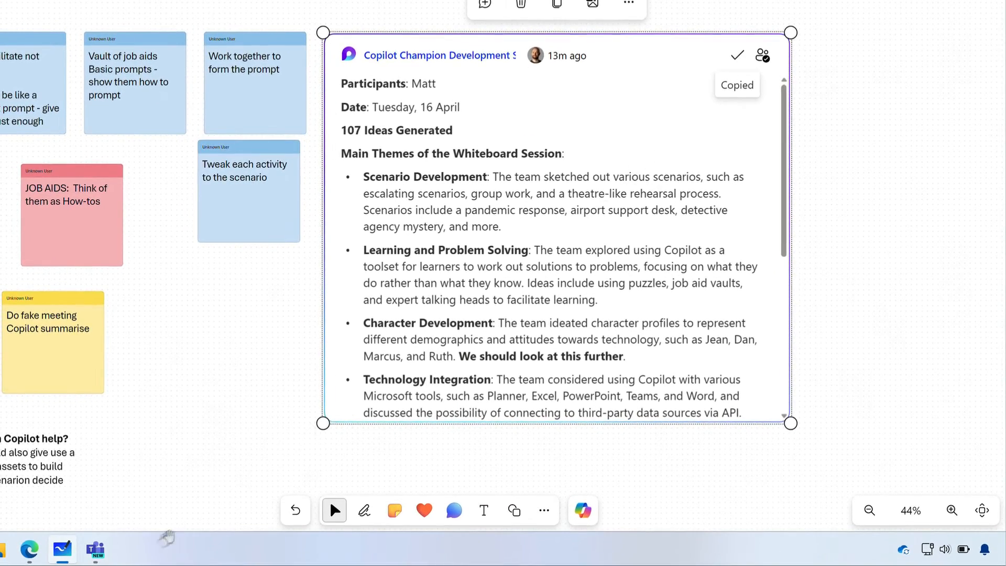
# Switch to Microsoft Teams and draft a post in the Learning team's General channel with subject "Our Whiteboard" and the copied summary as its message
pyautogui.click(96, 548)
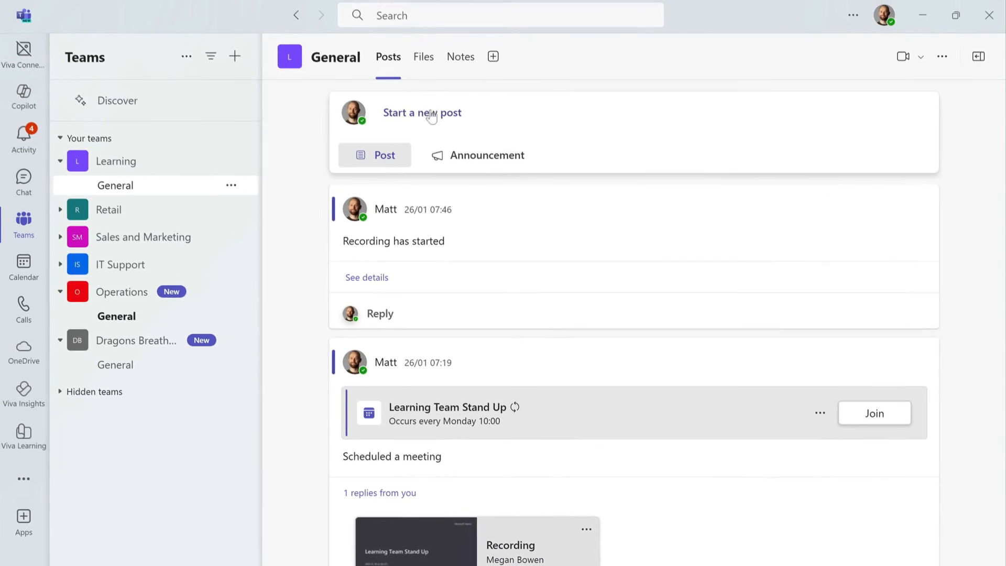
pyautogui.click(431, 115)
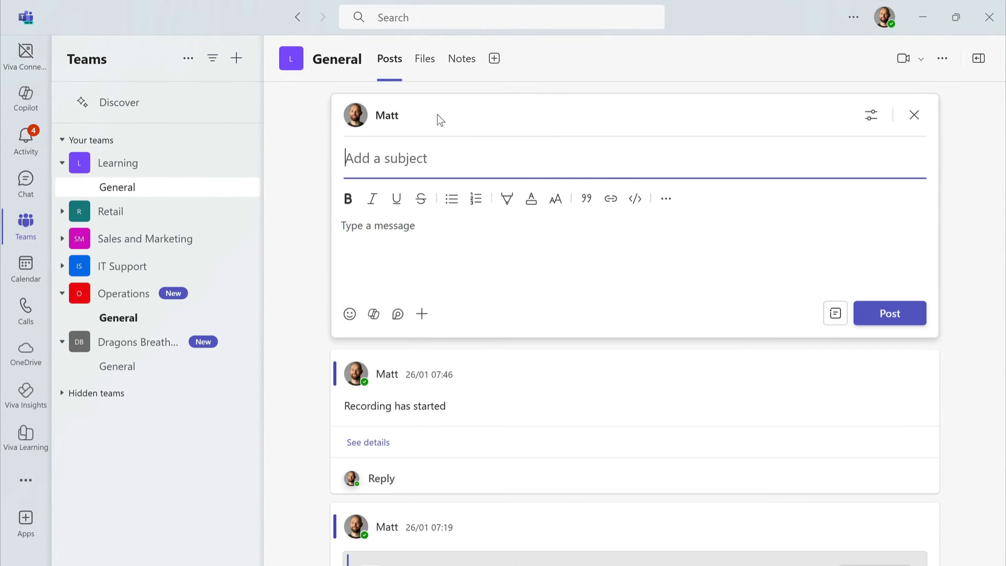
pyautogui.write('Our Whiteboard')
pyautogui.click(395, 231)
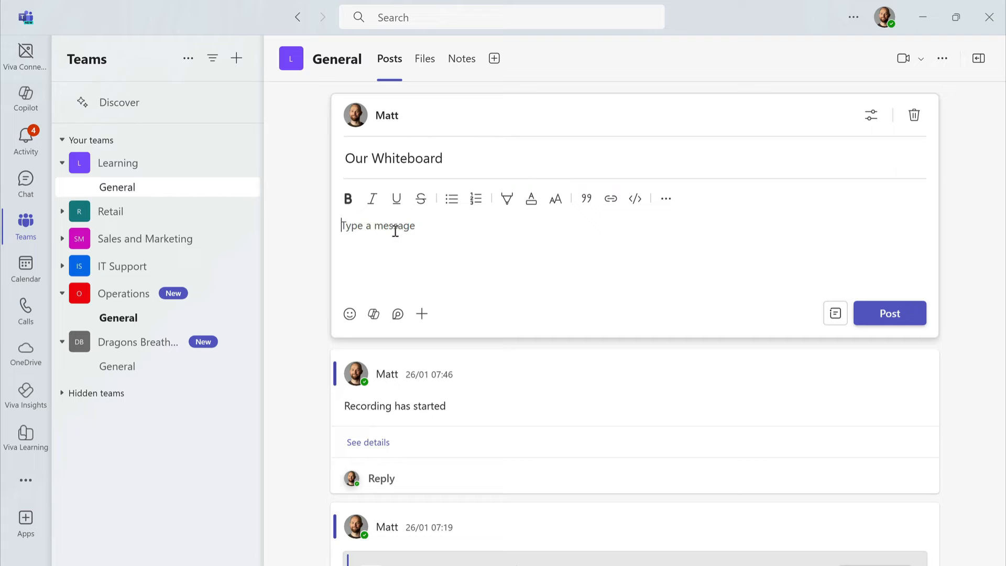
pyautogui.hotkey('ctrl', 'v')
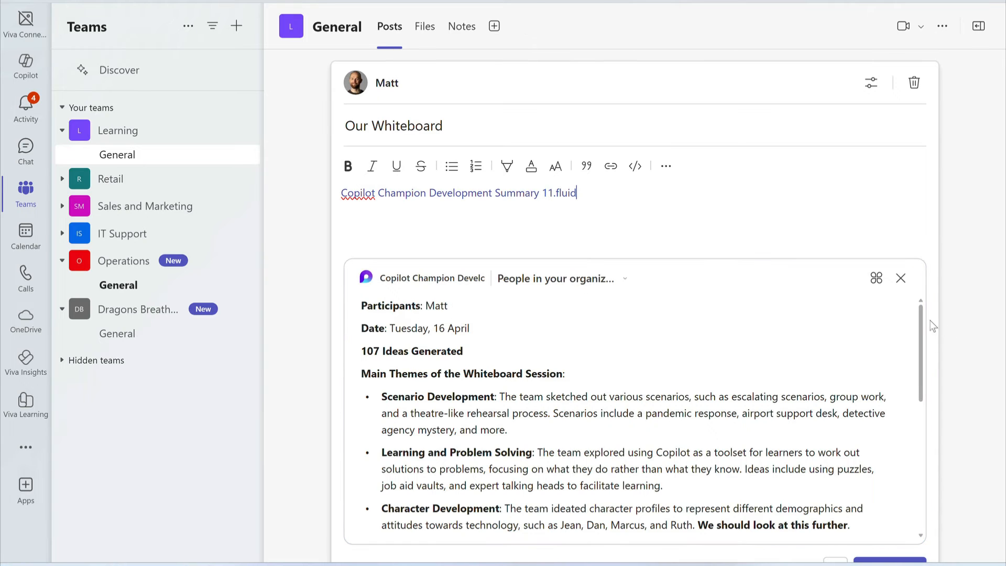
pyautogui.moveTo(920, 313); pyautogui.dragTo(920, 452)
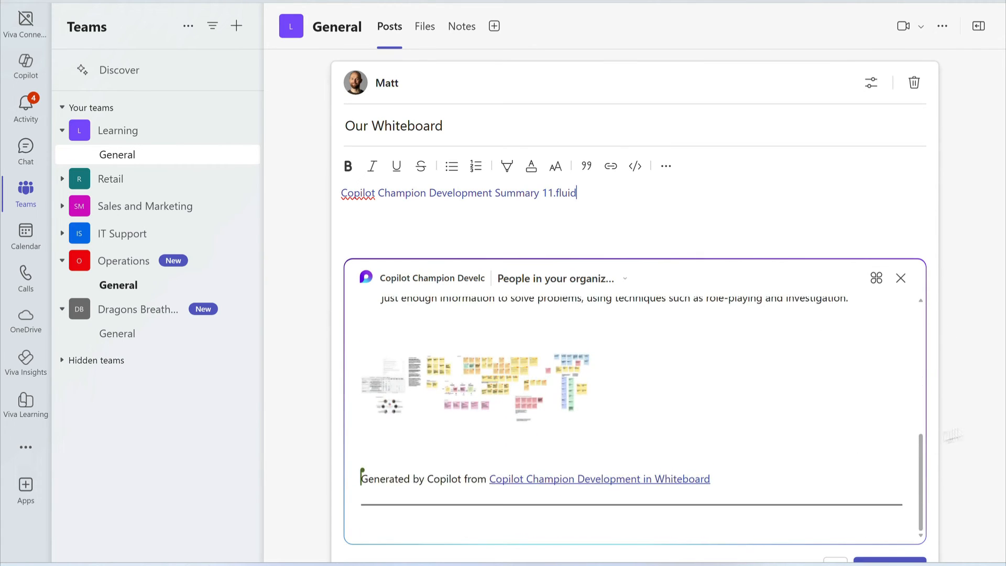
pyautogui.scroll(-2, 975, 418)
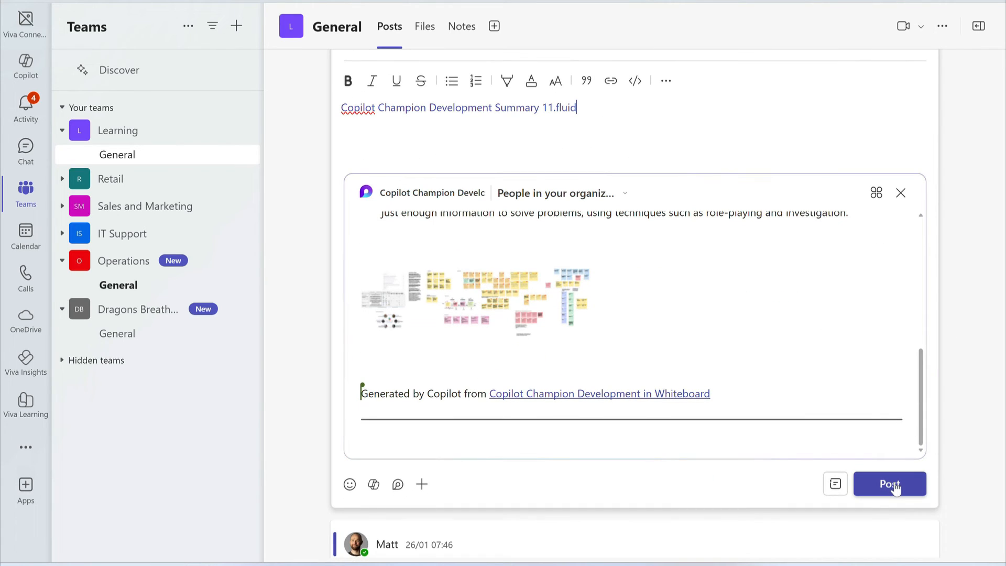